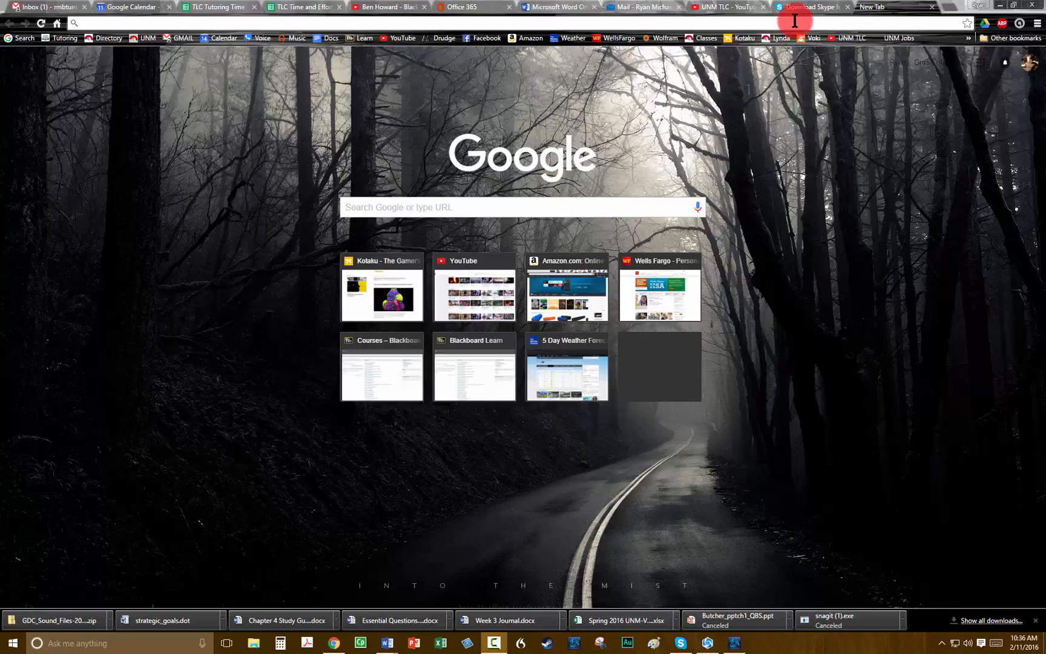
# Load skype.com in Chrome, go to the Skype for Windows download page, then switch to the Skype app.
pyautogui.click(795, 21)
pyautogui.write('skyp')
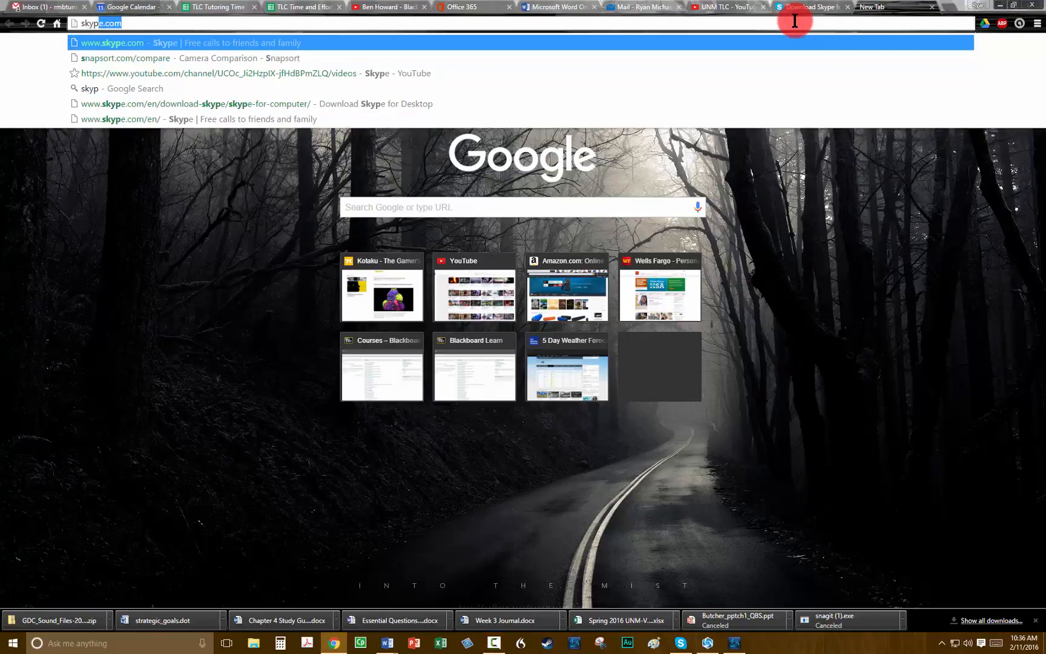
pyautogui.write('e.com')
pyautogui.press('Return')
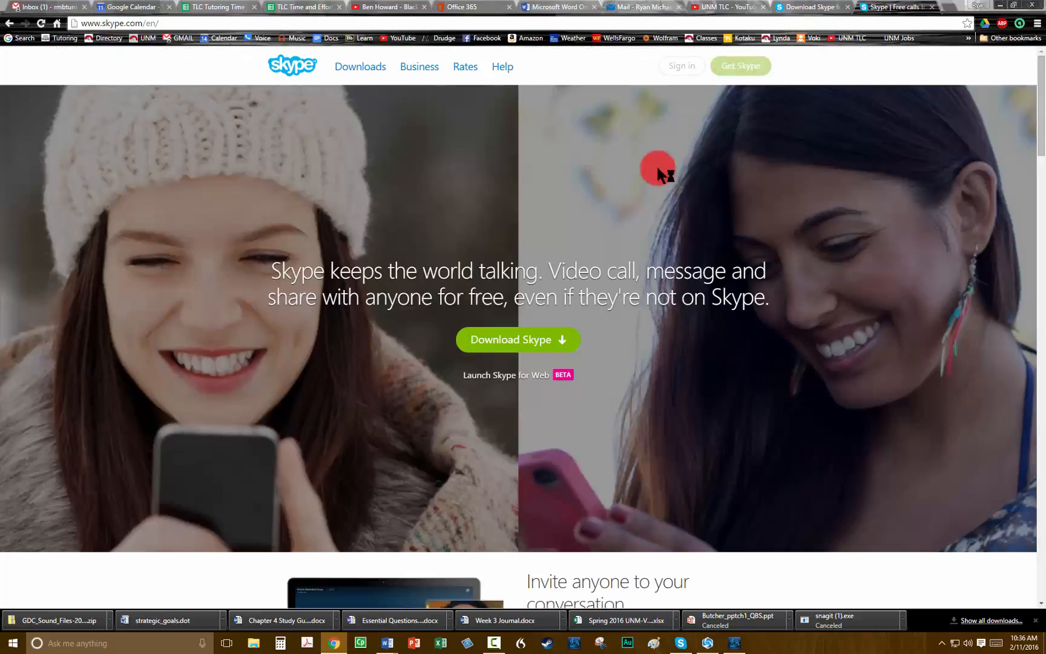
pyautogui.click(492, 340)
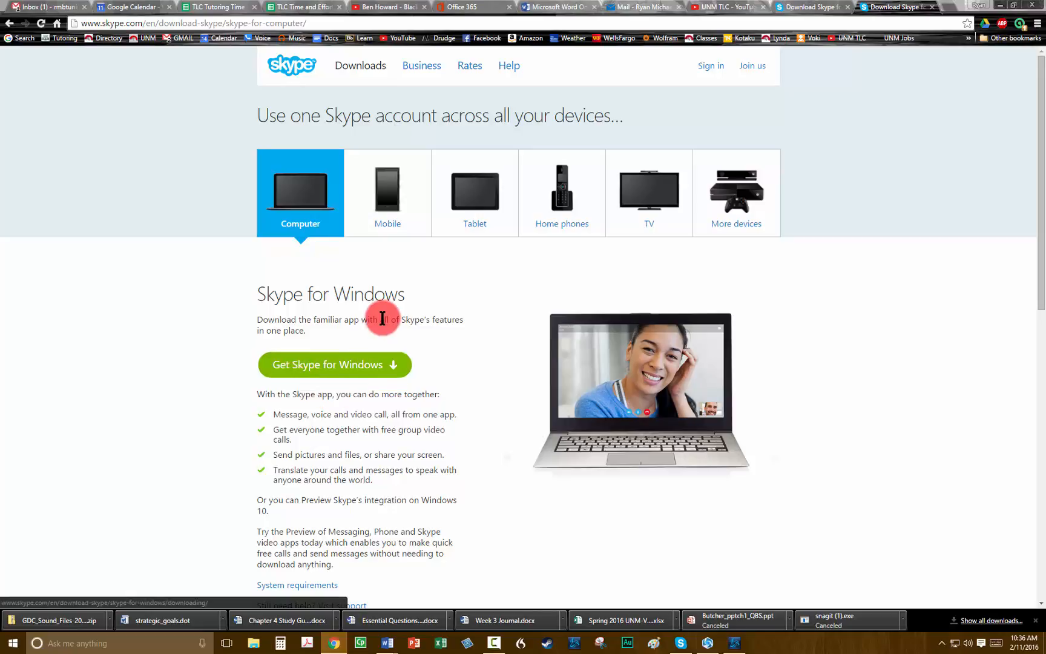
pyautogui.click(681, 643)
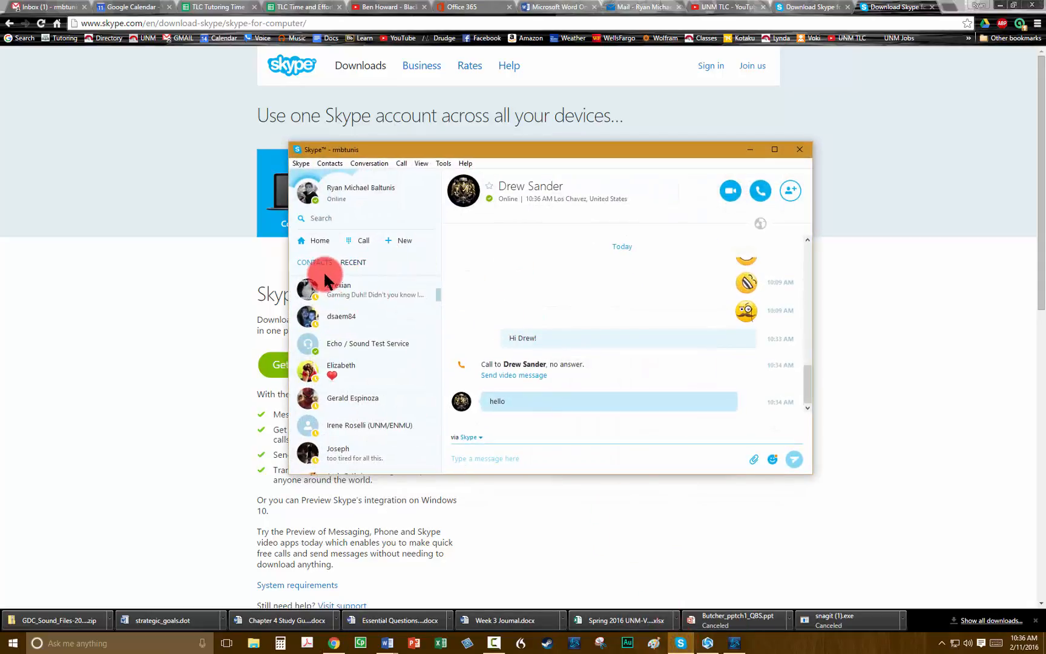
# Scroll the Contacts list, then search it for the contact's full name.
pyautogui.scroll(5, 381, 420)
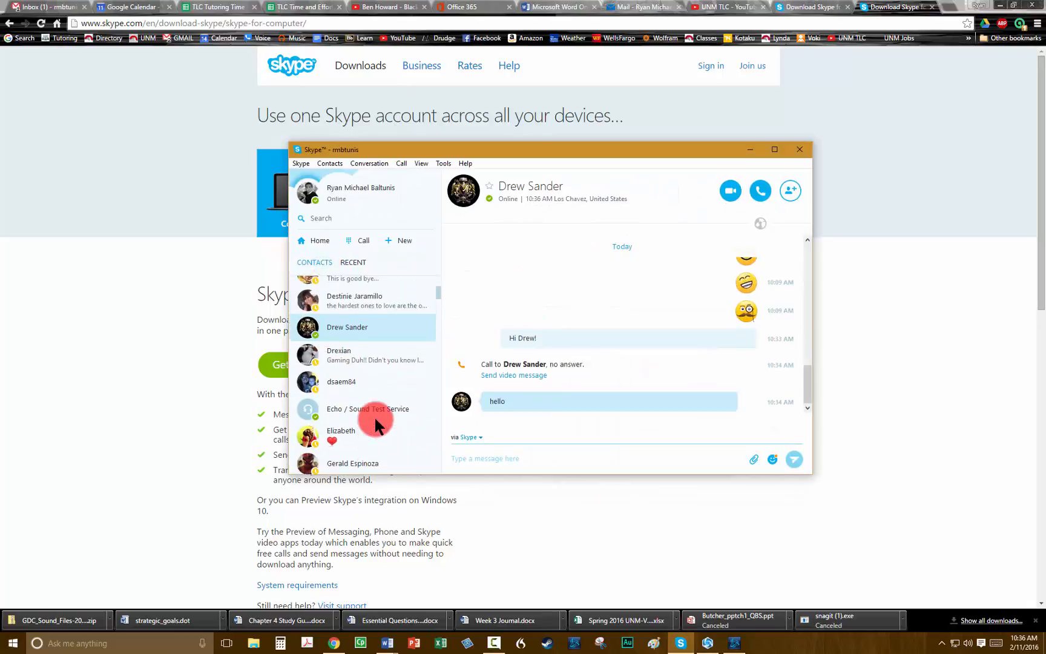
pyautogui.scroll(6, 376, 418)
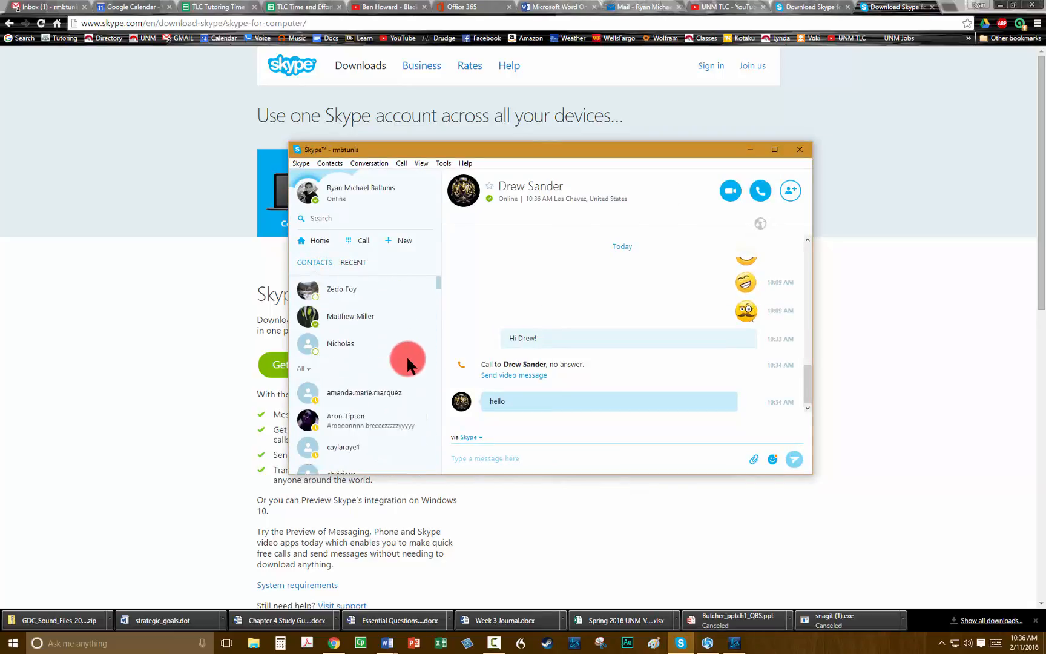
pyautogui.scroll(-5, 405, 361)
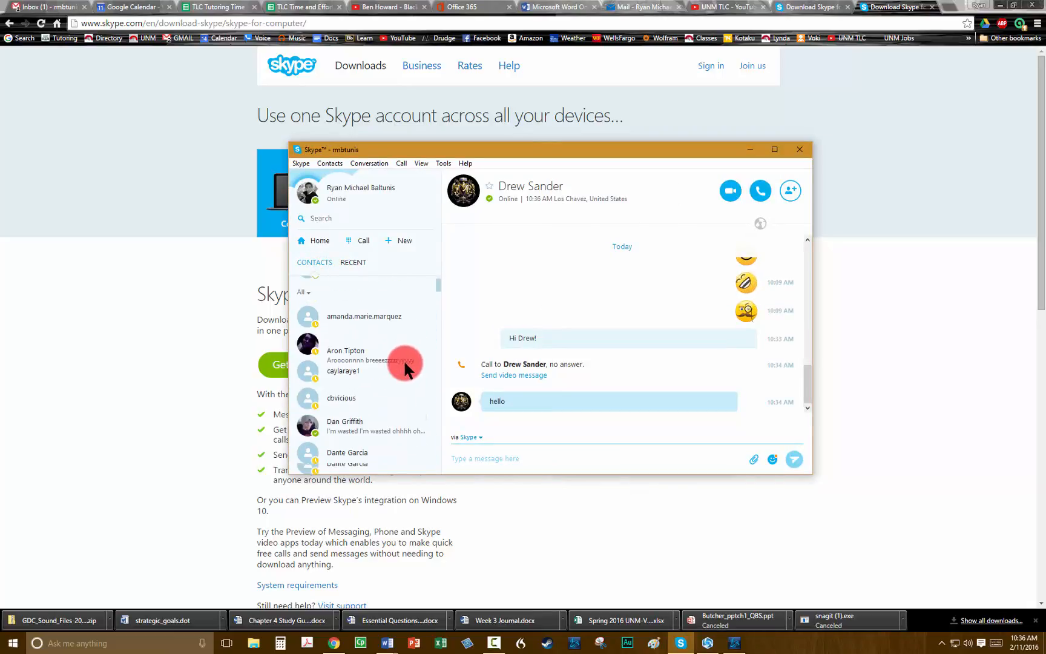
pyautogui.click(326, 218)
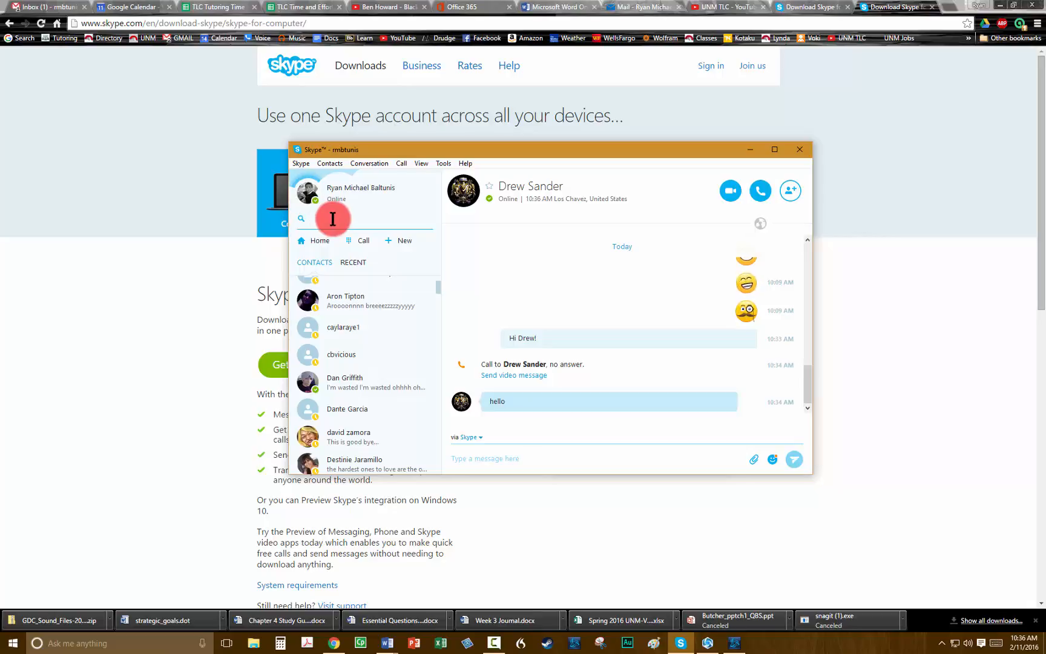
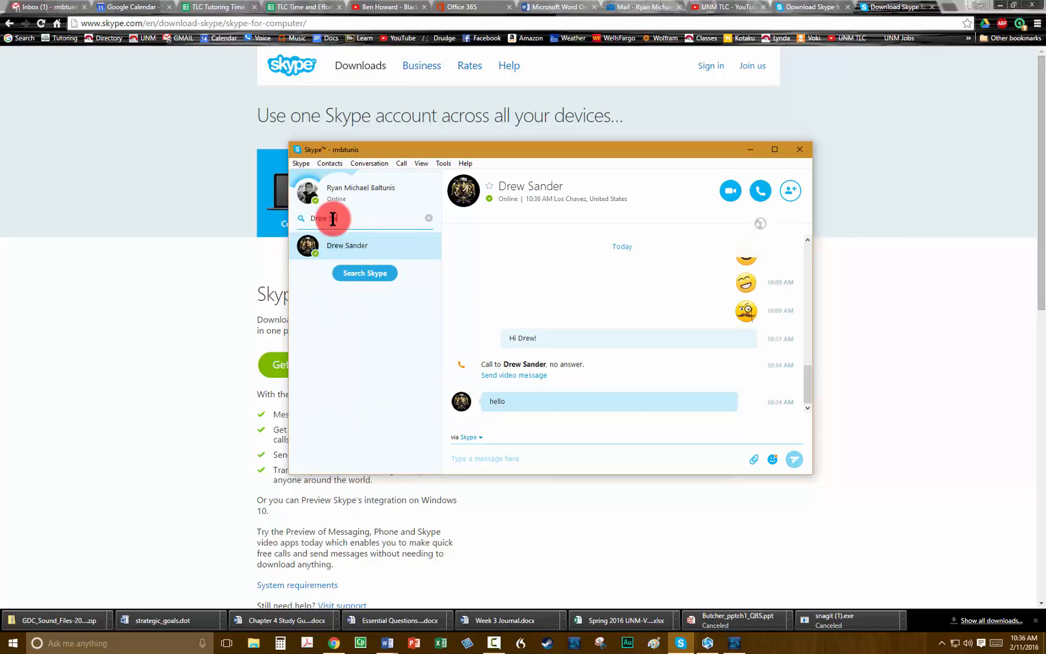
# Send the contact a 'Hi' greeting addressed to them by first name.
pyautogui.click(334, 243)
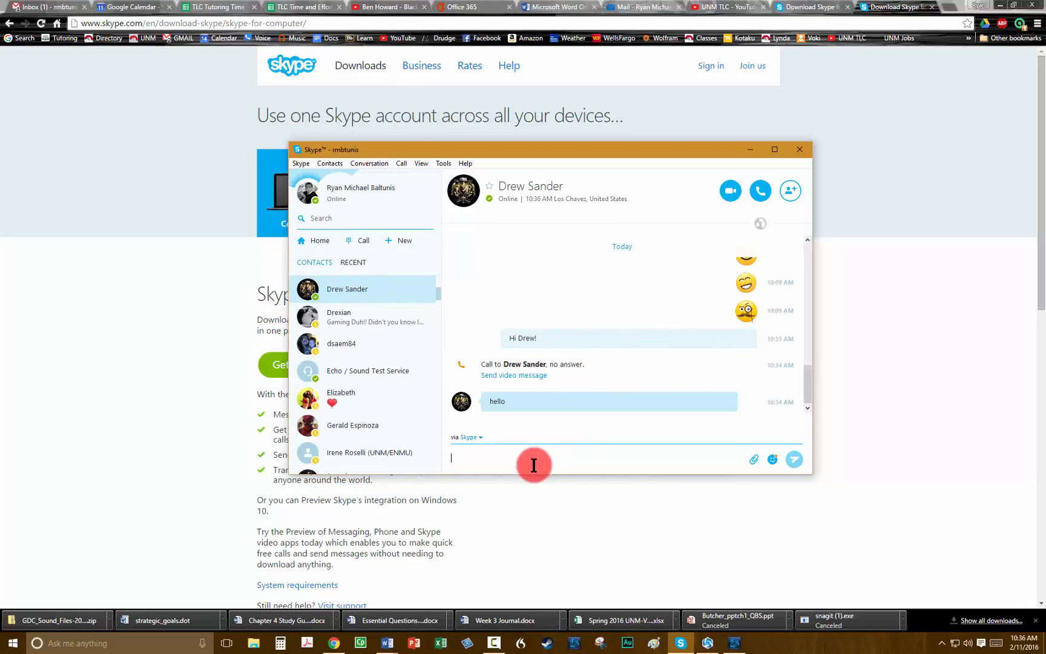
pyautogui.write('Hi ')
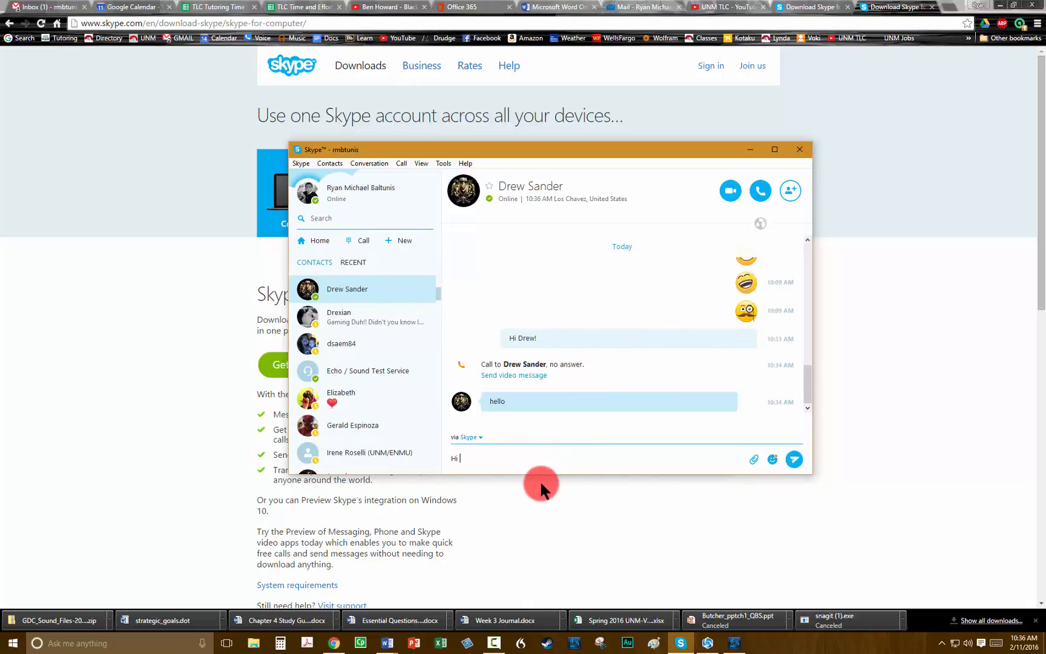
pyautogui.write('Drew!')
pyautogui.press('Return')
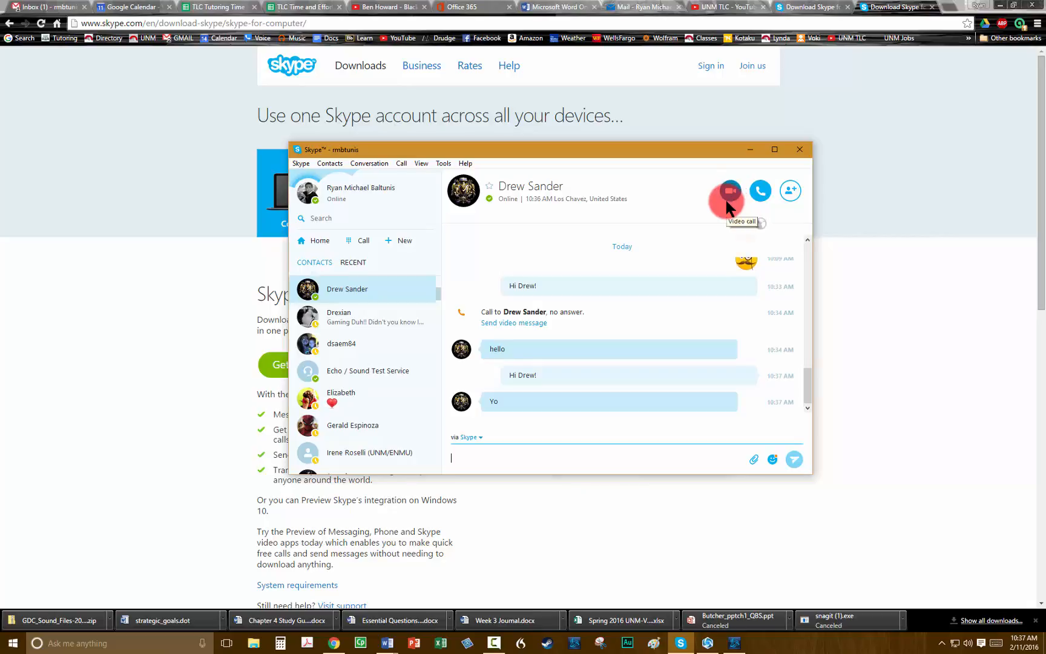
# Voice-call the contact, then show and hide the contacts sidebar so the call fills the window.
pyautogui.click(765, 191)
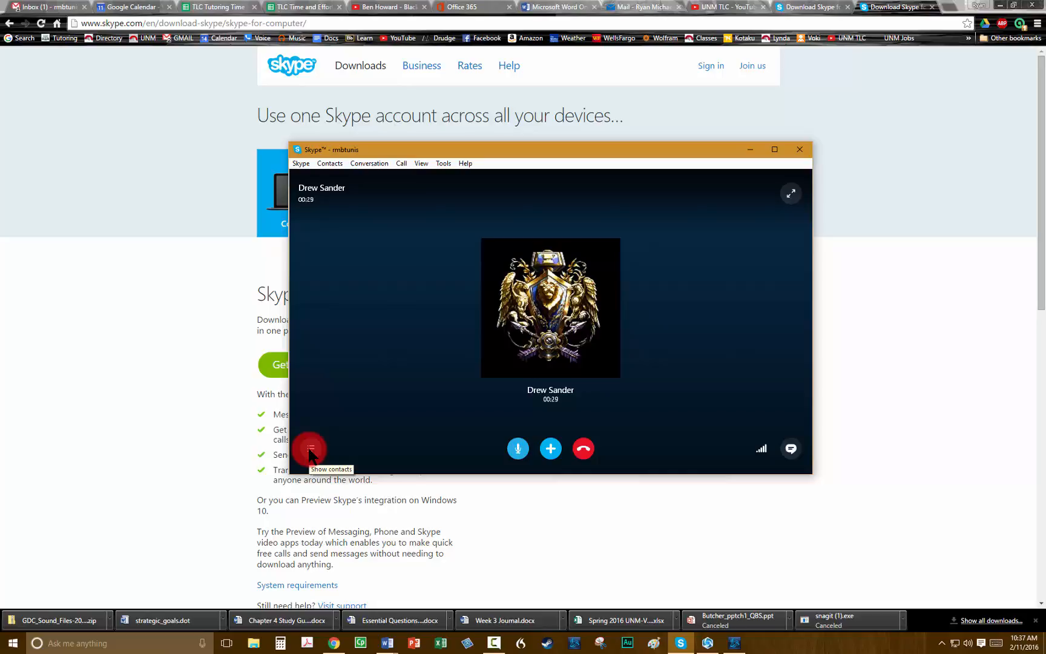
pyautogui.click(310, 449)
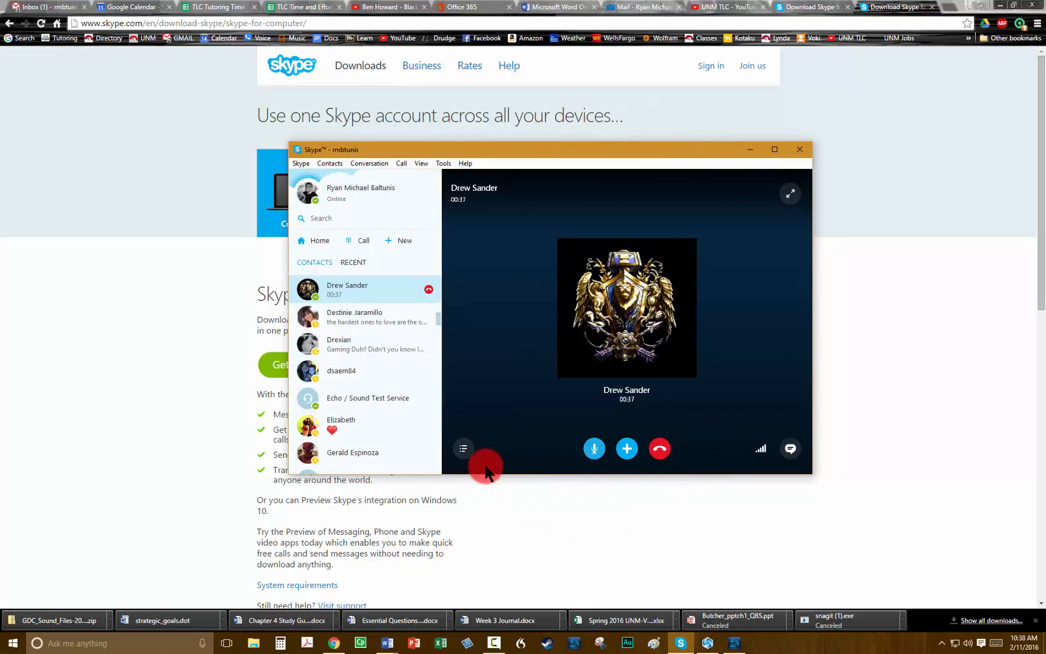
pyautogui.click(465, 448)
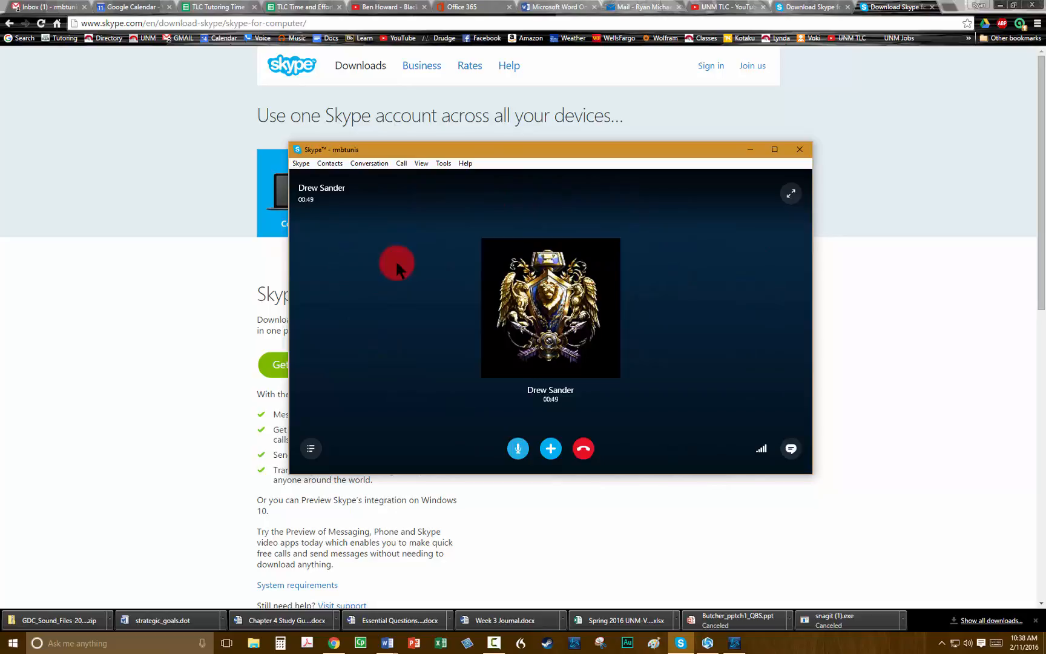
pyautogui.click(791, 449)
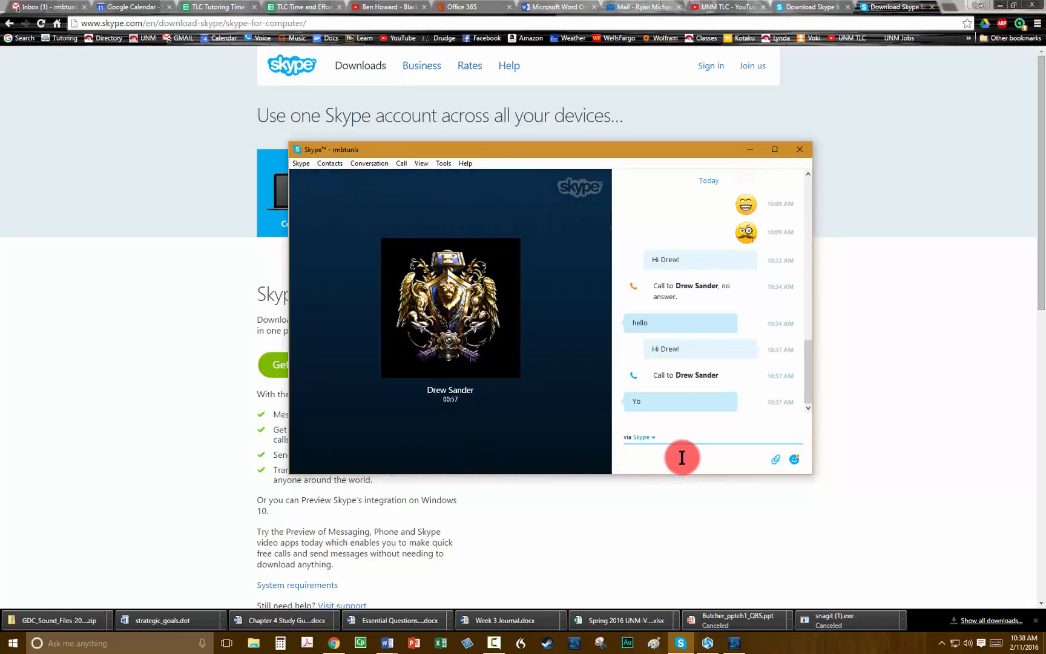
pyautogui.moveTo(553, 294)
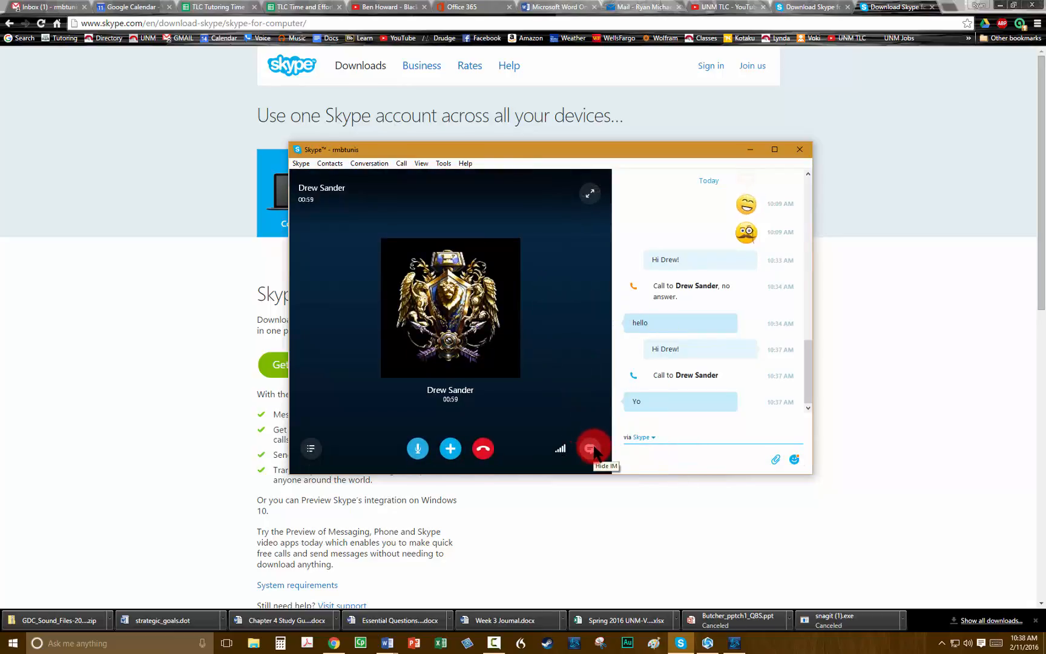
pyautogui.click(591, 446)
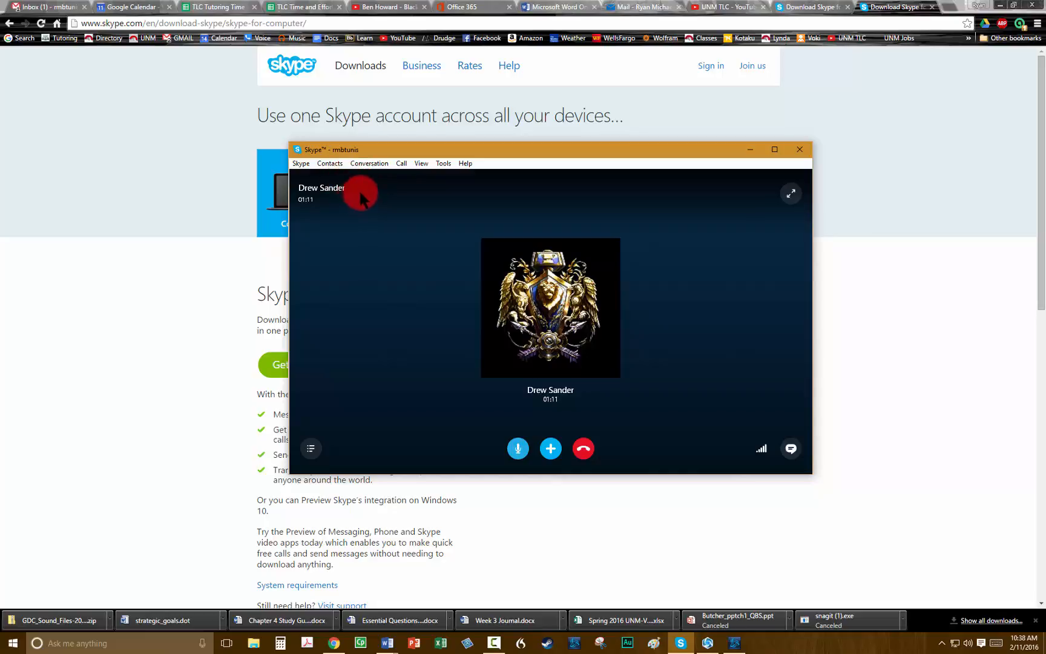
# Open the Add to call picker from the conversation options and dismiss it without adding anyone.
pyautogui.click(379, 163)
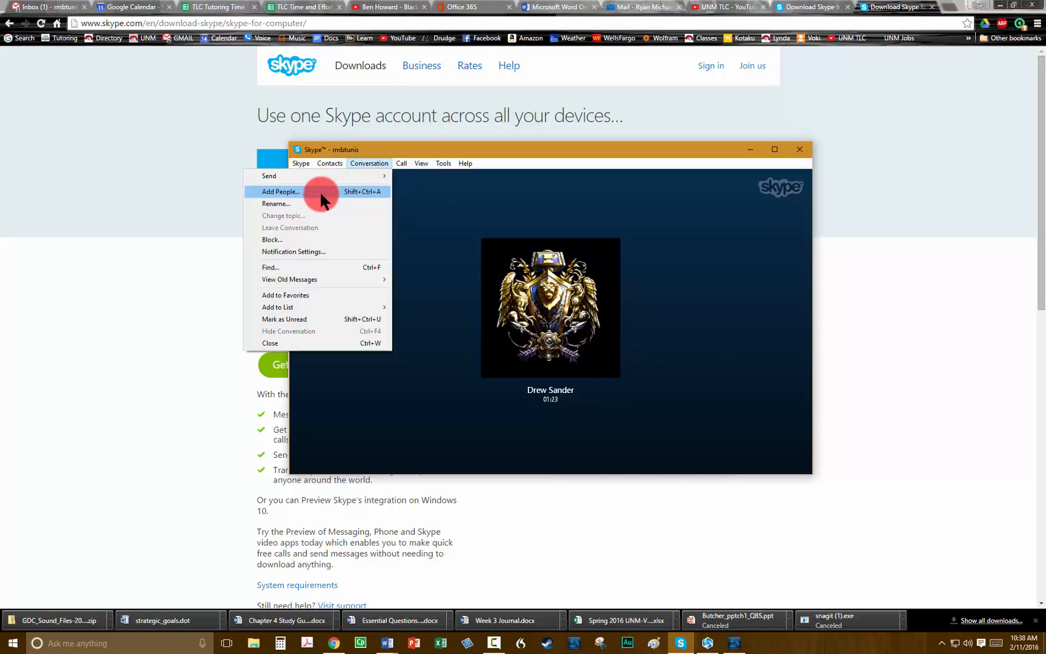
pyautogui.click(303, 192)
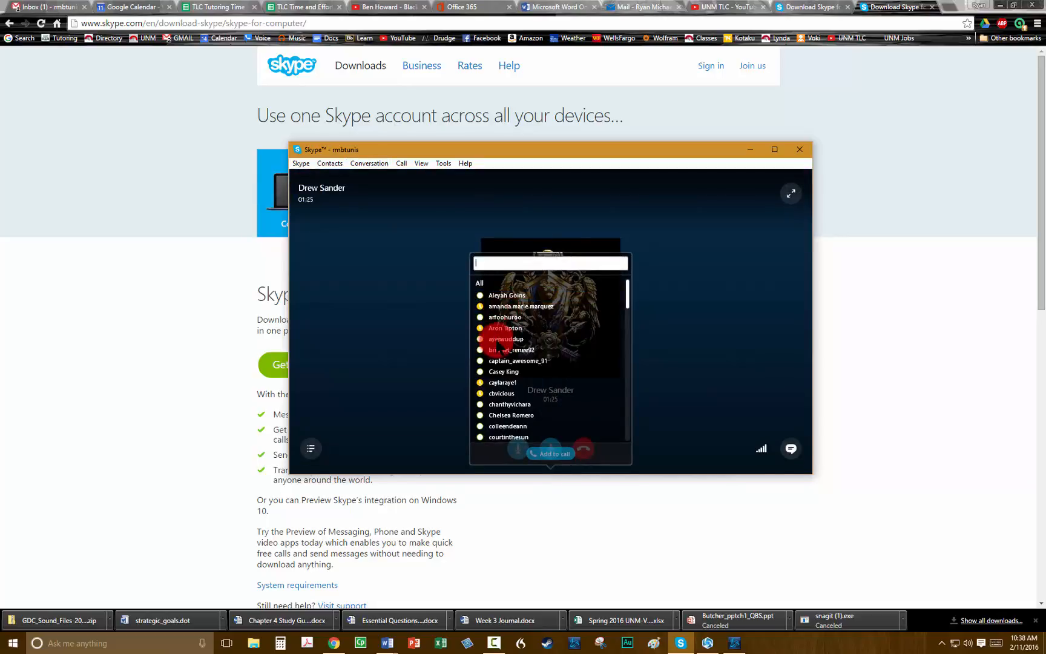
pyautogui.scroll(-1, 547, 397)
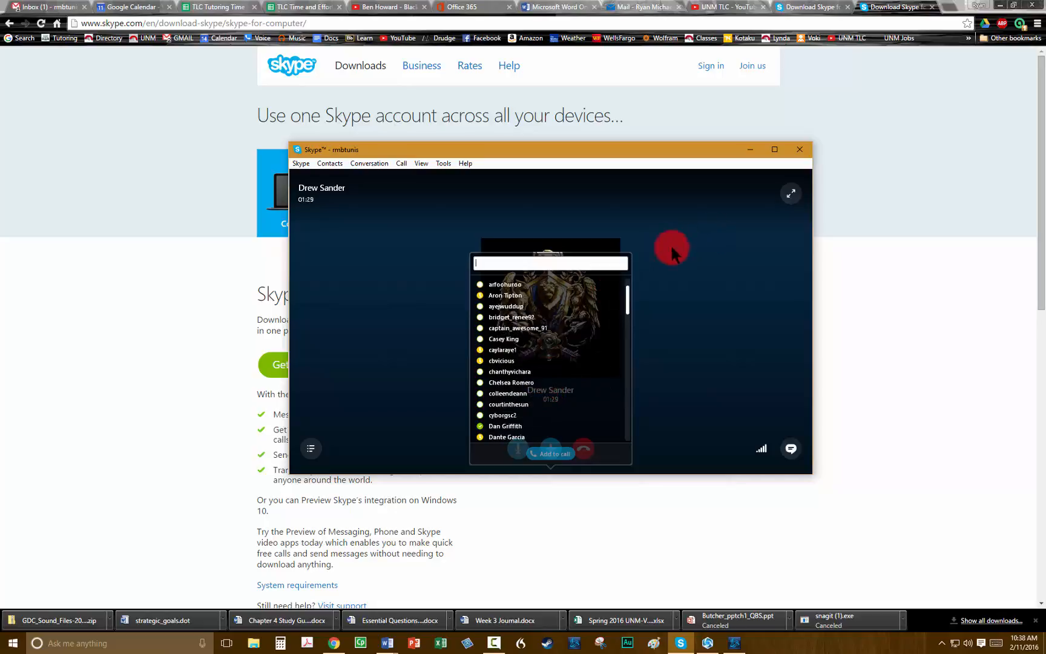
pyautogui.click(711, 278)
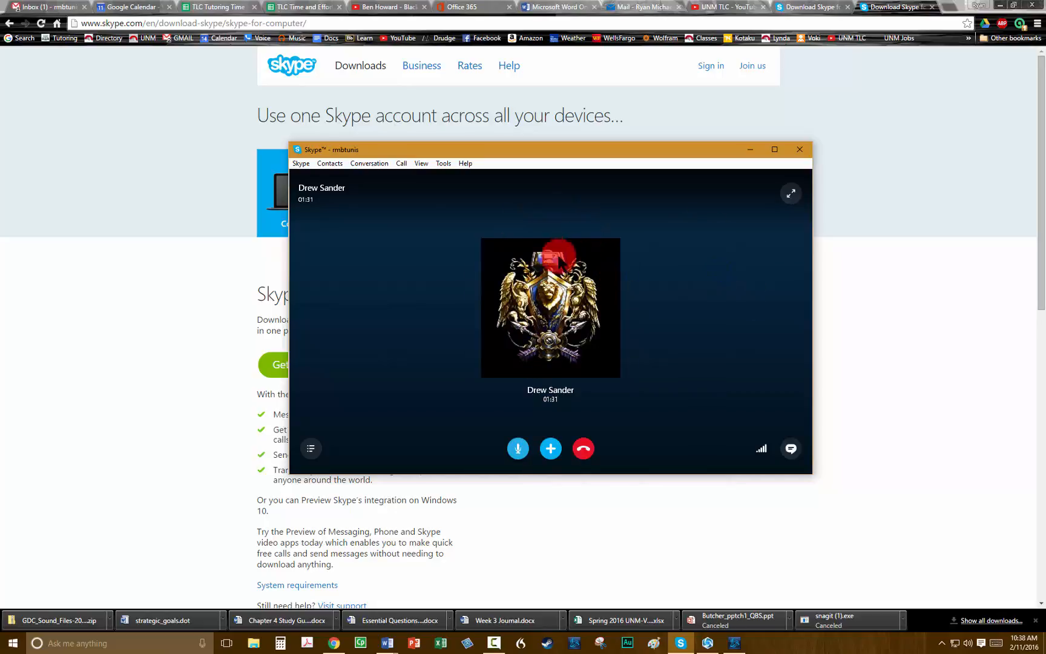
# Share the entire screen through Call > Share Screens, checking the Share your screen choice first.
pyautogui.click(402, 167)
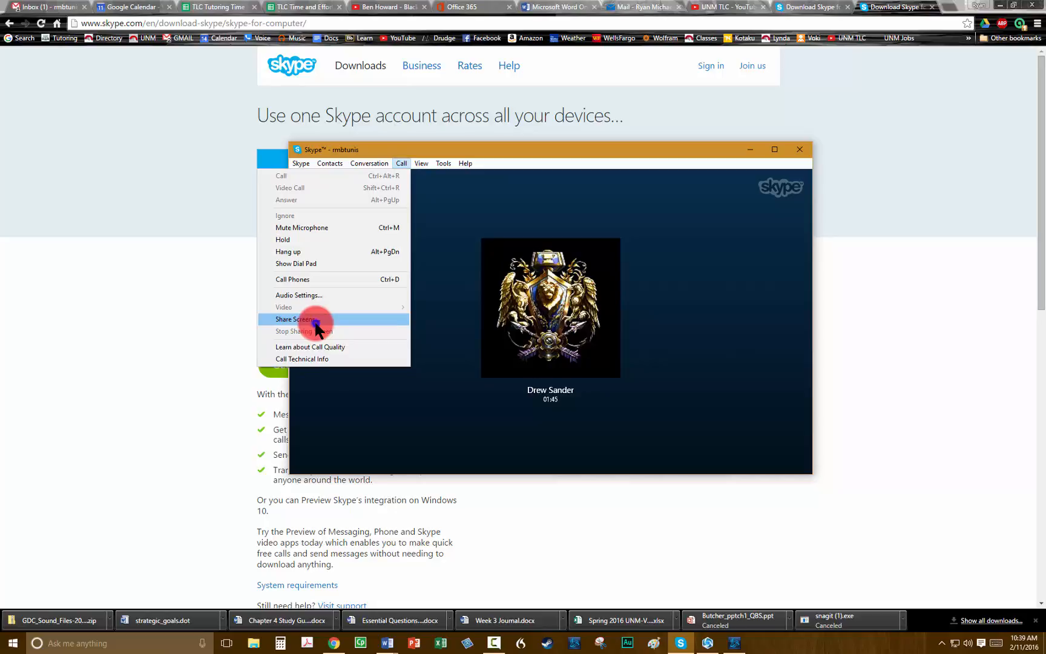
pyautogui.click(314, 321)
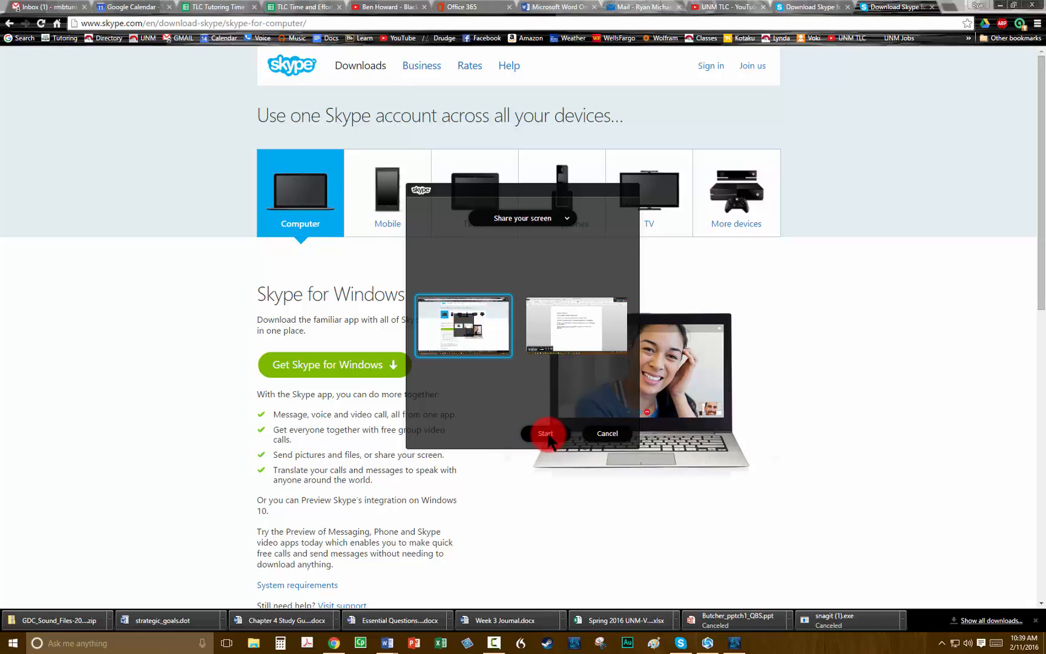
pyautogui.click(562, 218)
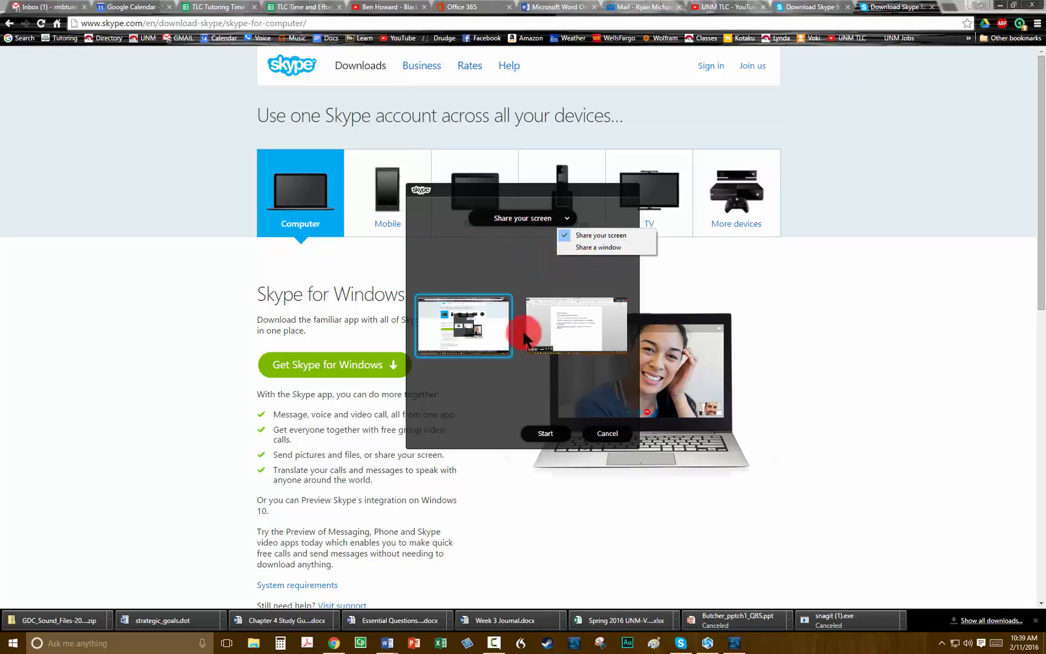
pyautogui.click(543, 433)
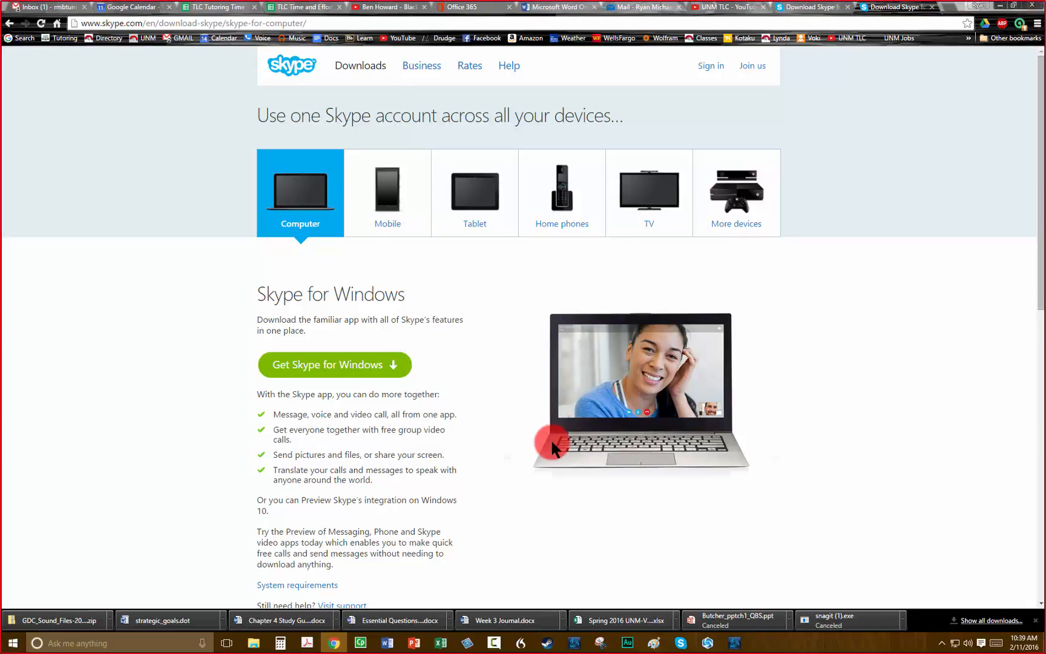
# Open the chat beside the call and ask the contact whether they can see your screen.
pyautogui.click(681, 643)
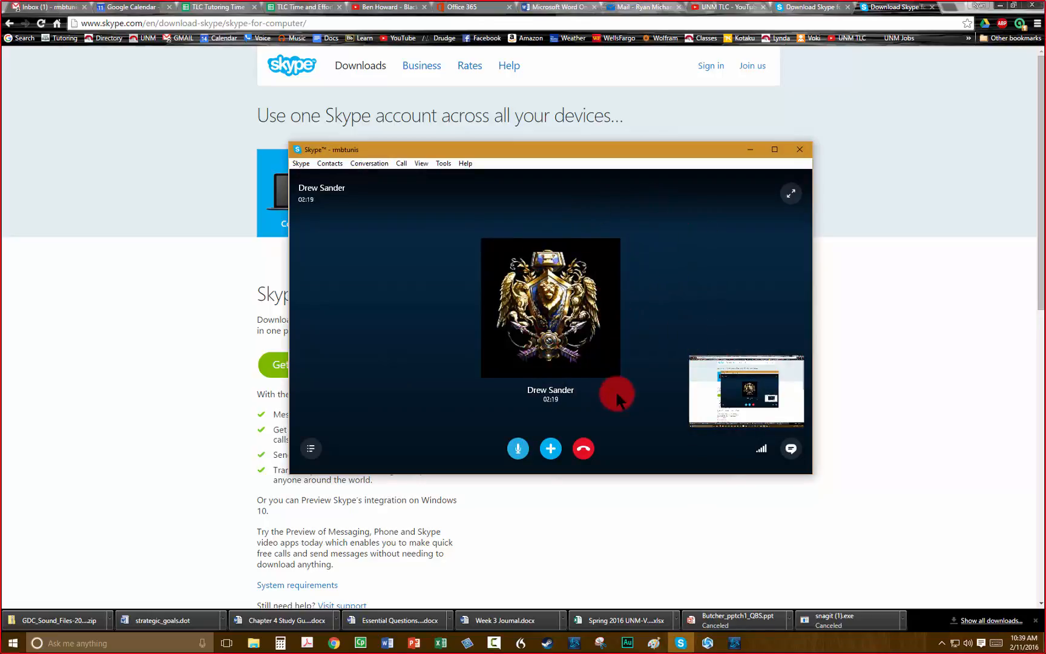
pyautogui.click(790, 447)
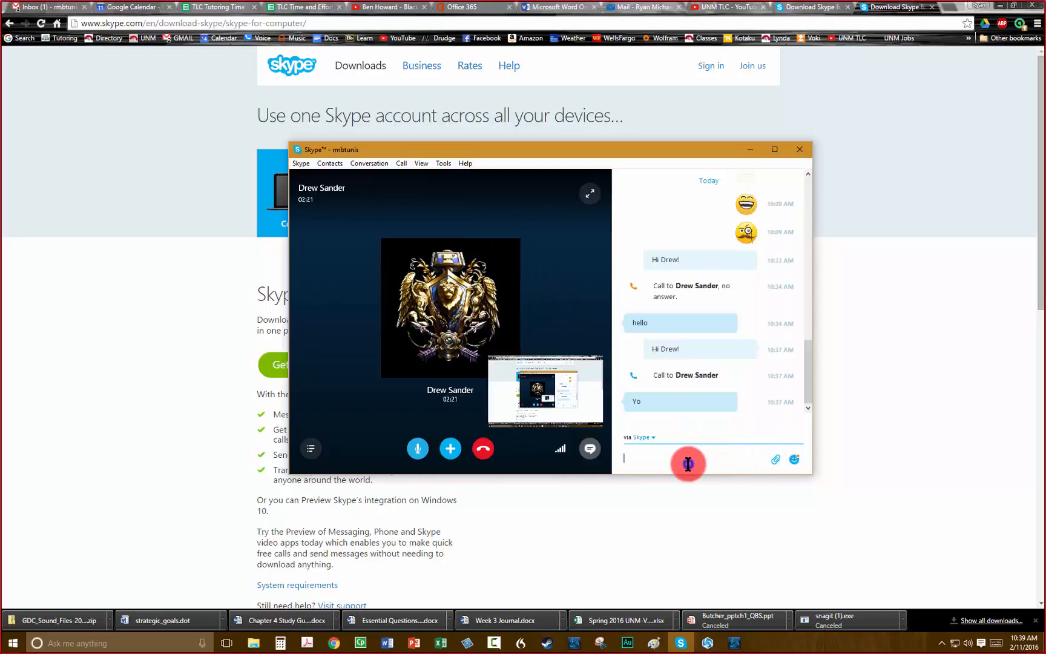
pyautogui.write('Can you s')
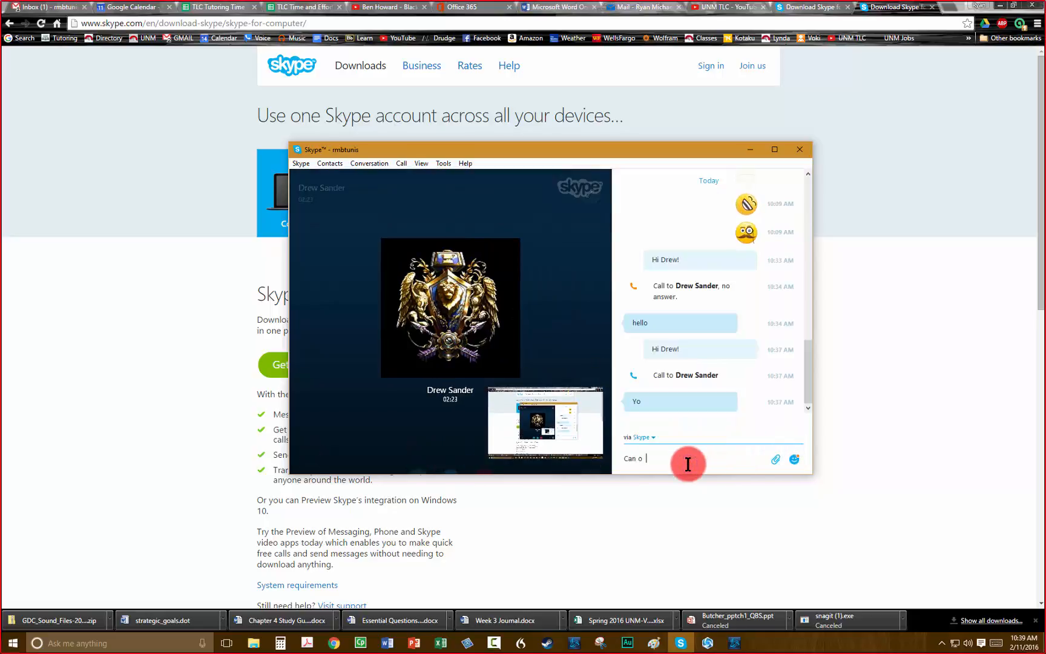
pyautogui.write('ee my scr')
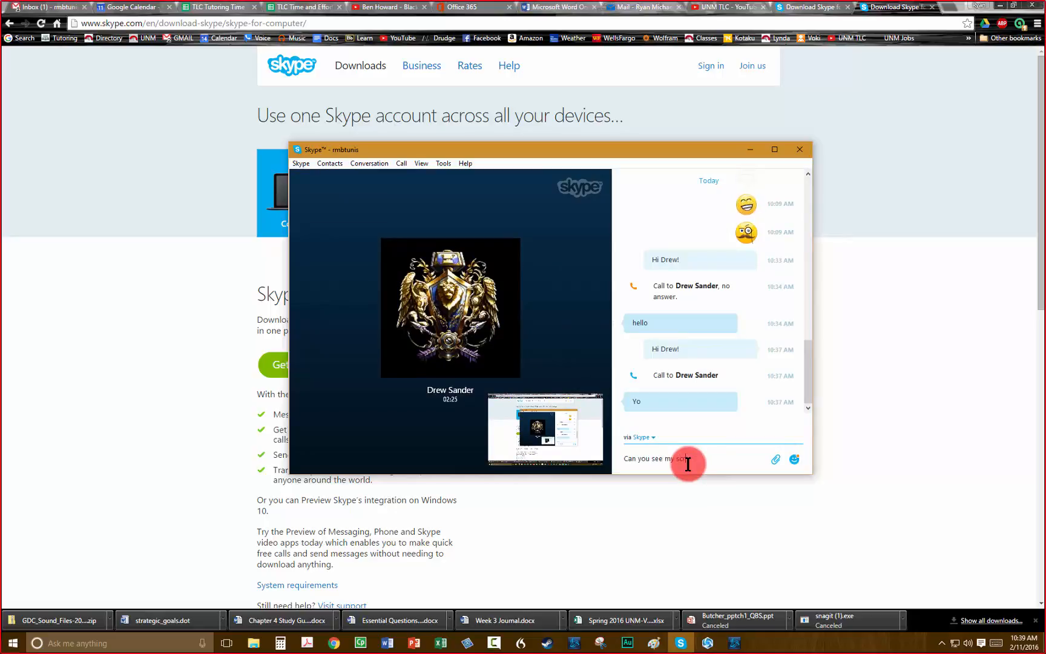
pyautogui.write('een, Drew?')
pyautogui.press('Return')
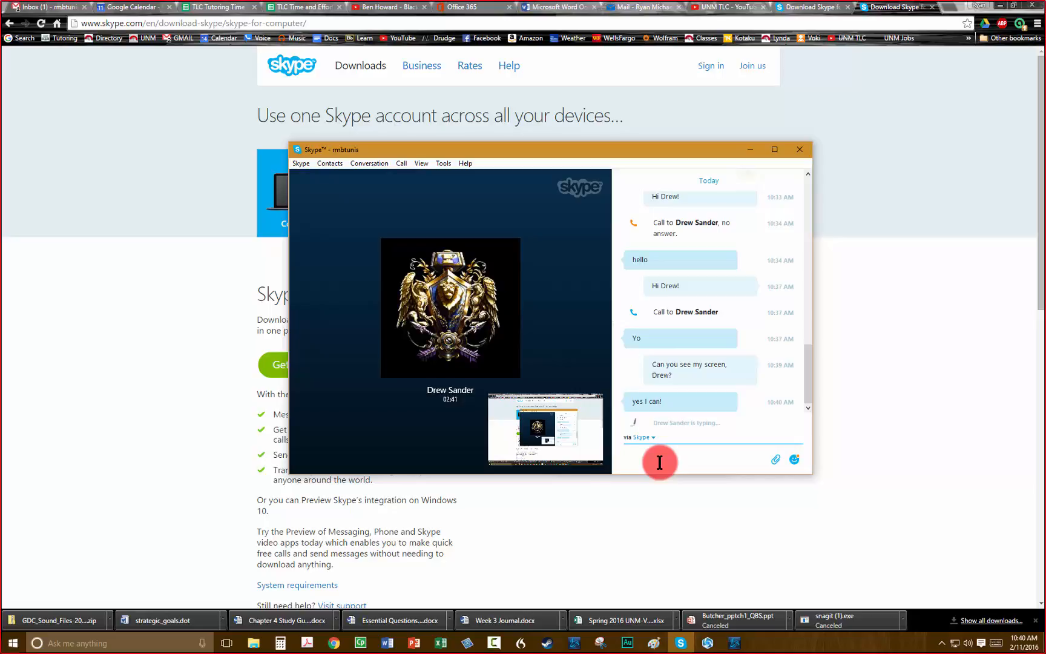
pyautogui.moveTo(568, 354)
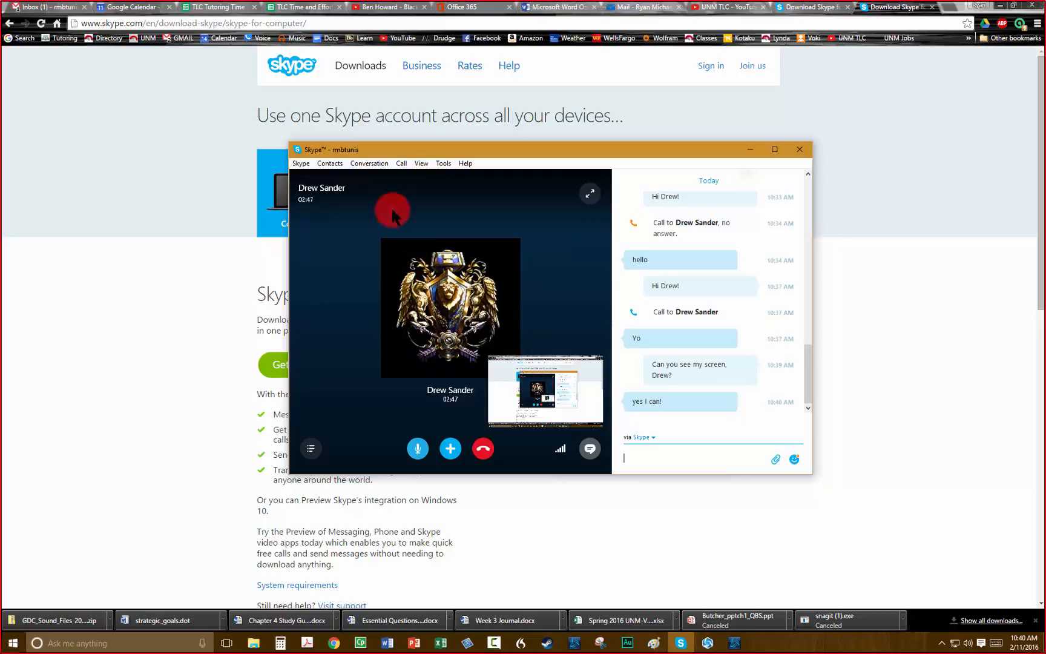
pyautogui.click(402, 164)
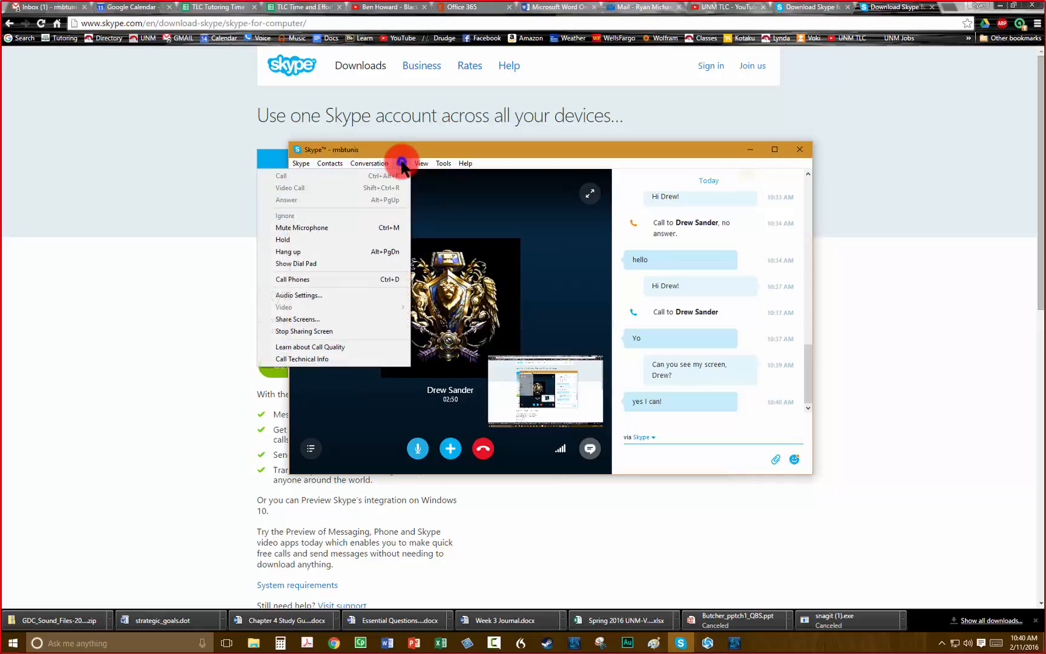
pyautogui.click(297, 296)
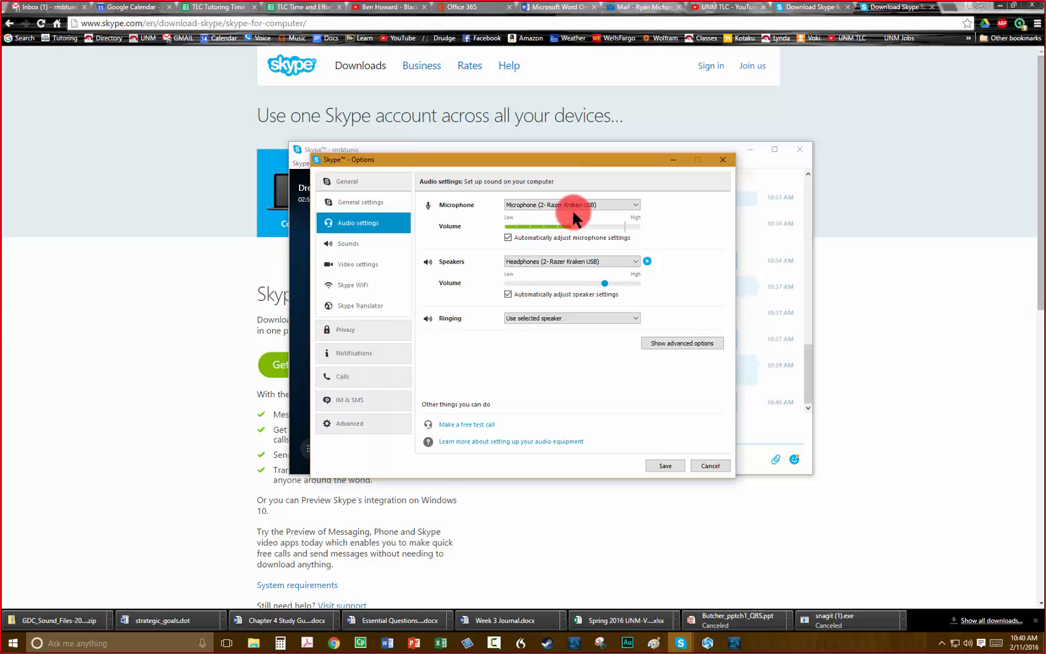
pyautogui.click(622, 206)
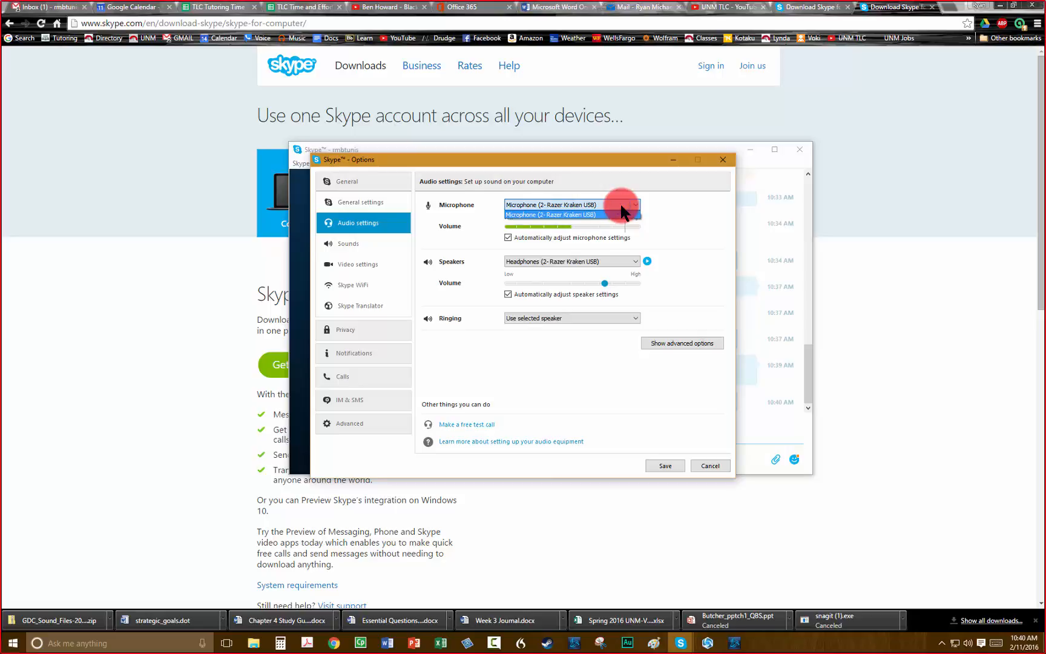
pyautogui.click(621, 213)
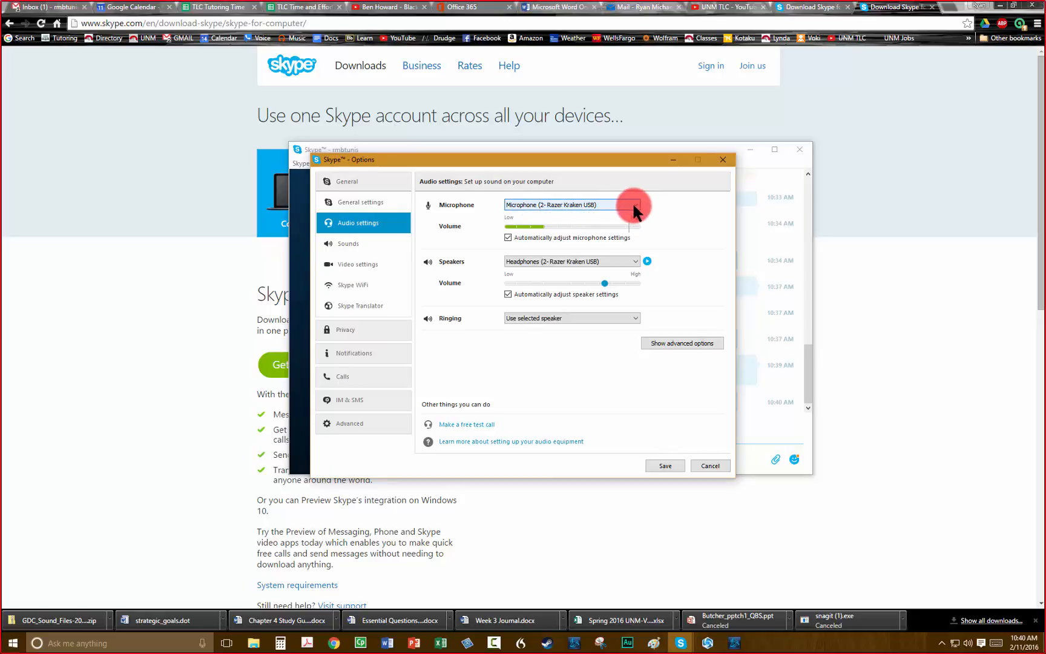
pyautogui.click(635, 205)
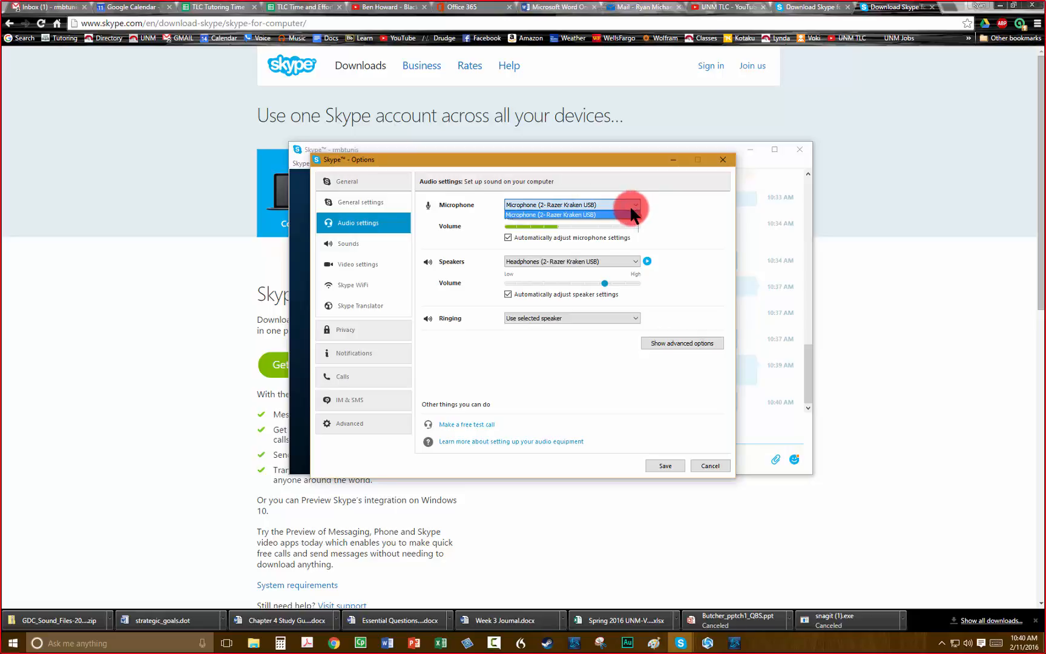
pyautogui.click(679, 205)
pyautogui.click(542, 264)
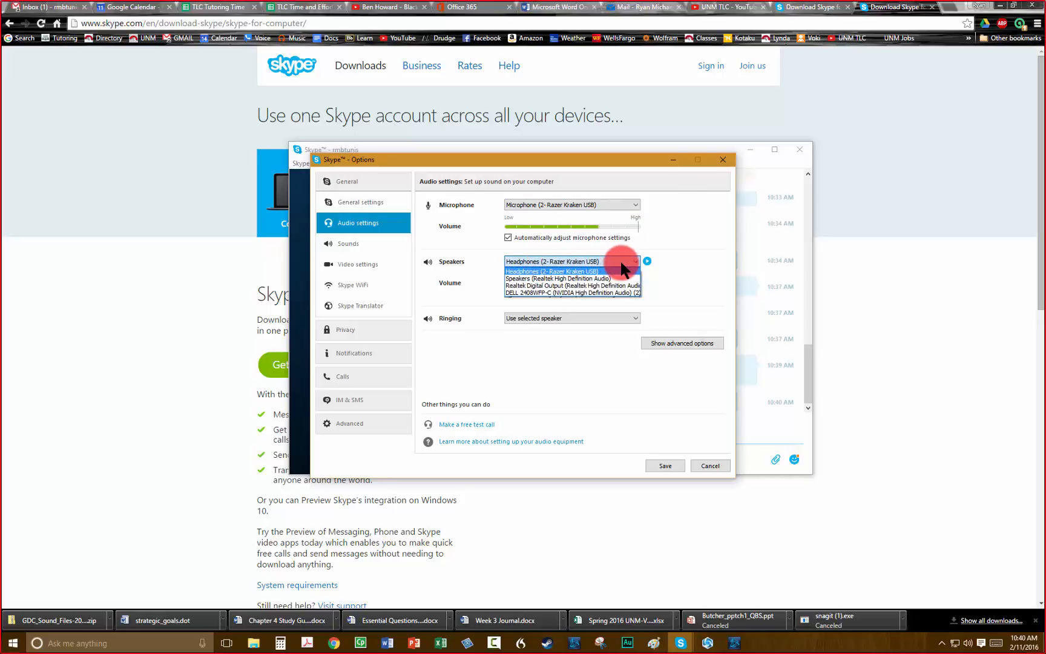
pyautogui.click(544, 271)
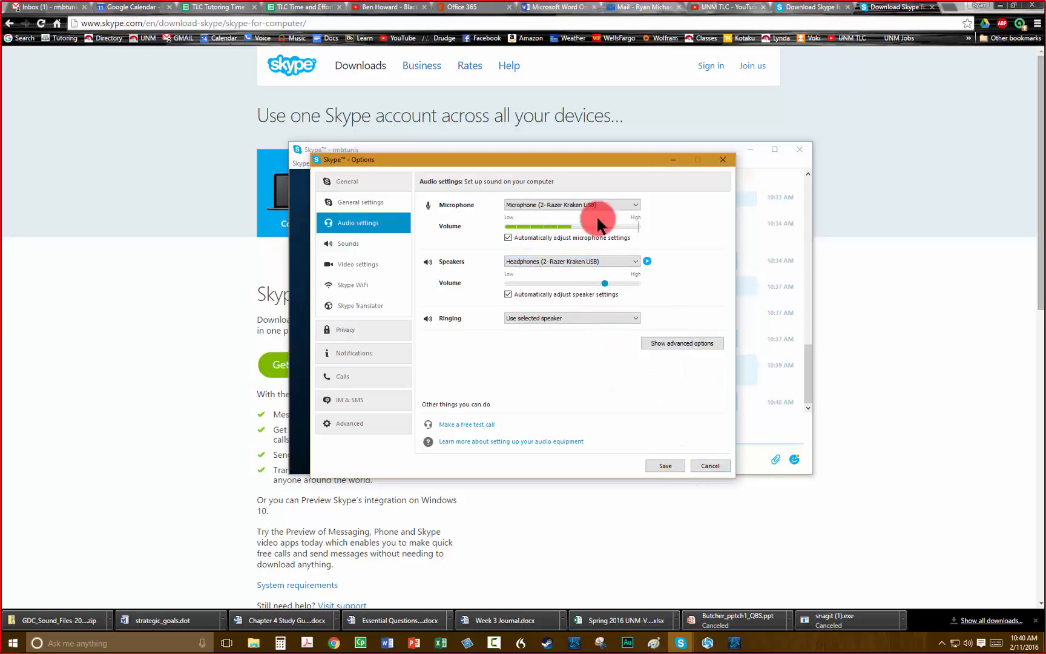
pyautogui.click(667, 466)
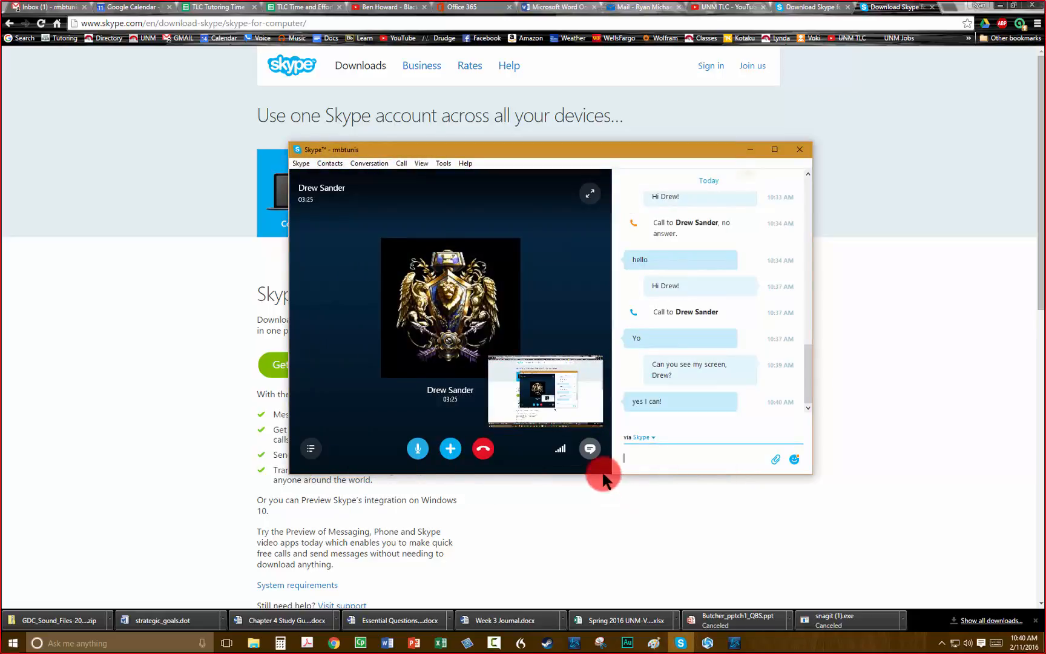
# Switch the ongoing voice call with the contact to full-screen view.
pyautogui.click(592, 199)
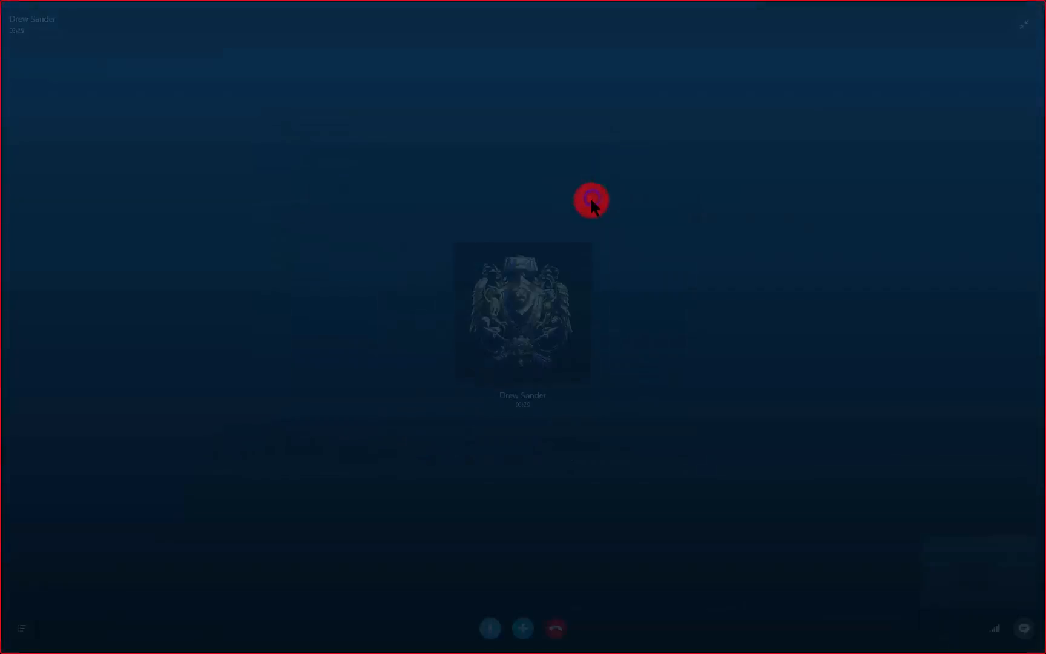